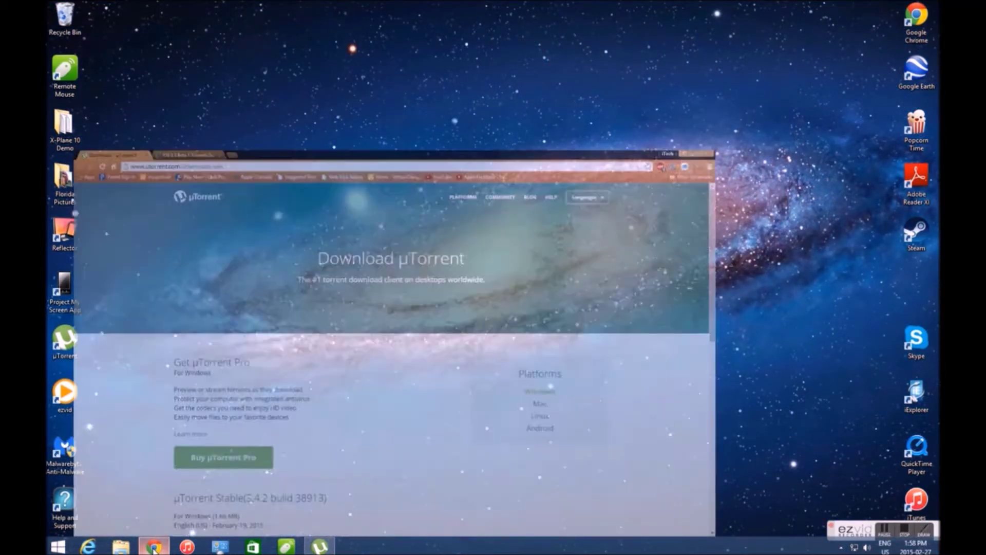
- Bring up the uTorrent download page in Chrome and scroll to the µTorrent Stable 3.4.2 heading
left_click(153, 547)
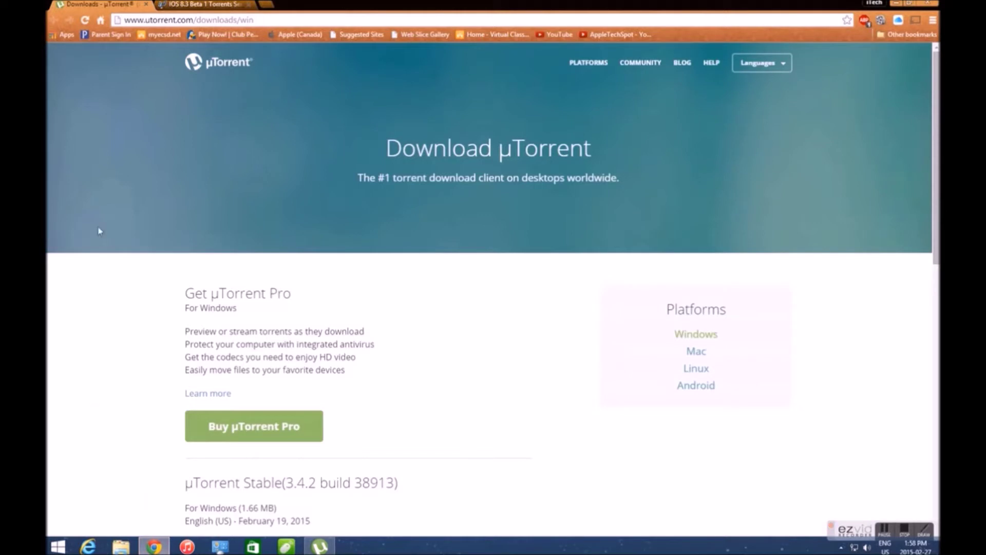
left_click_drag(254, 20, 105, 22)
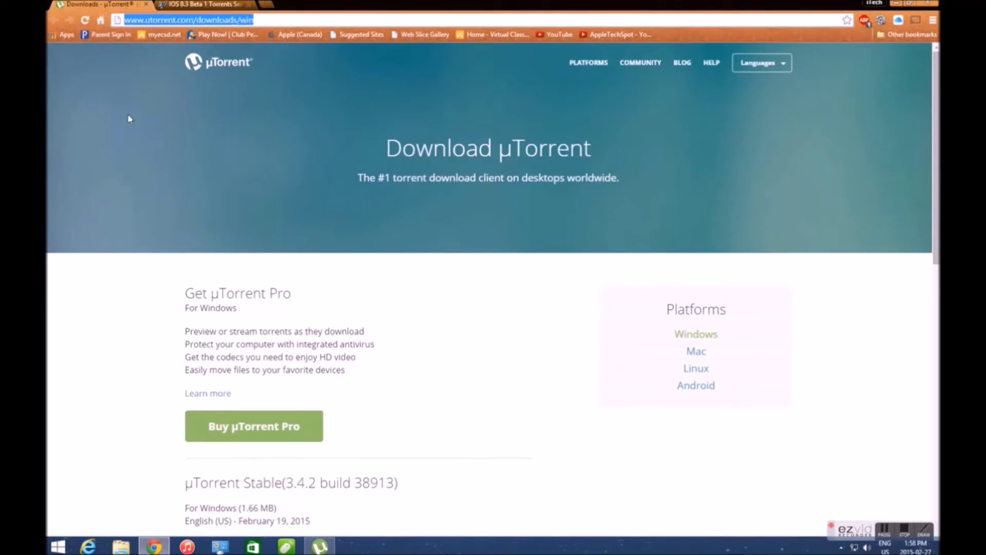
left_click(129, 118)
scroll(148, 313, "down", 4)
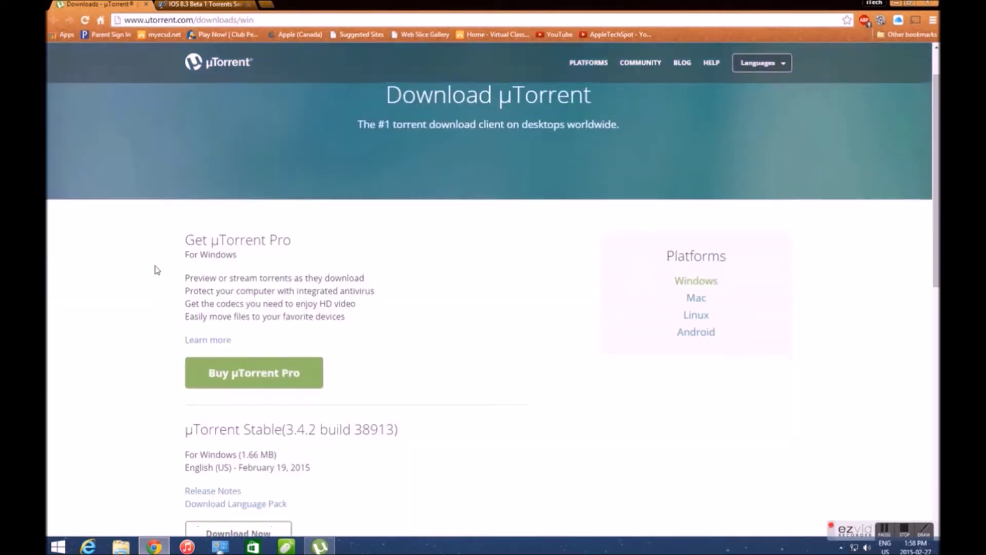
left_click_drag(188, 269, 403, 280)
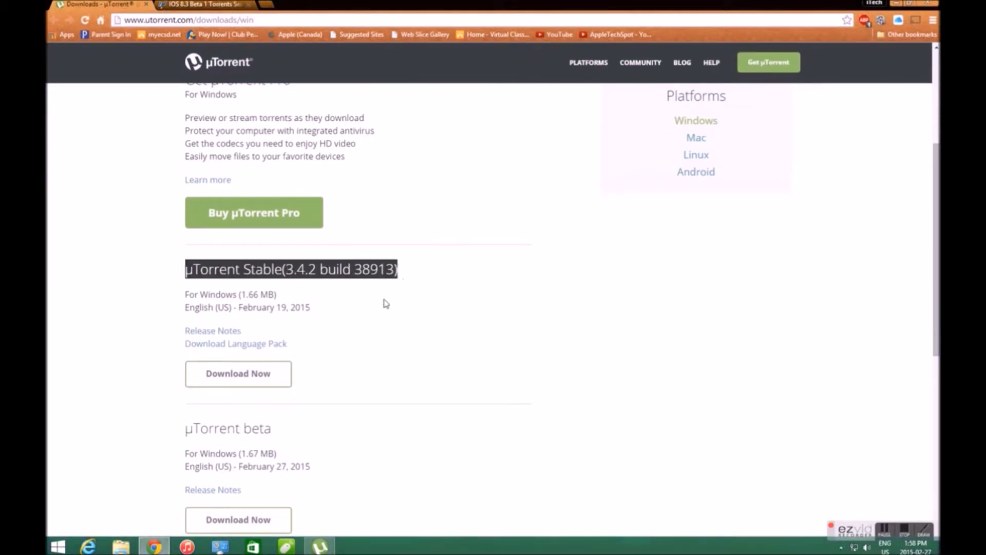
left_click(360, 371)
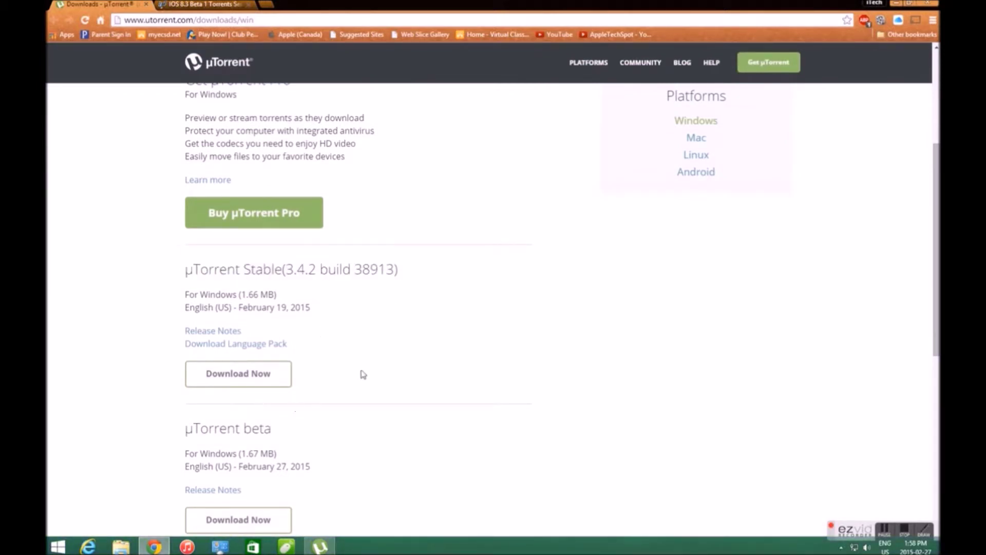
- Download µTorrent Stable, minimize the µTorrent client, and return to the isoHunt results
left_click(265, 376)
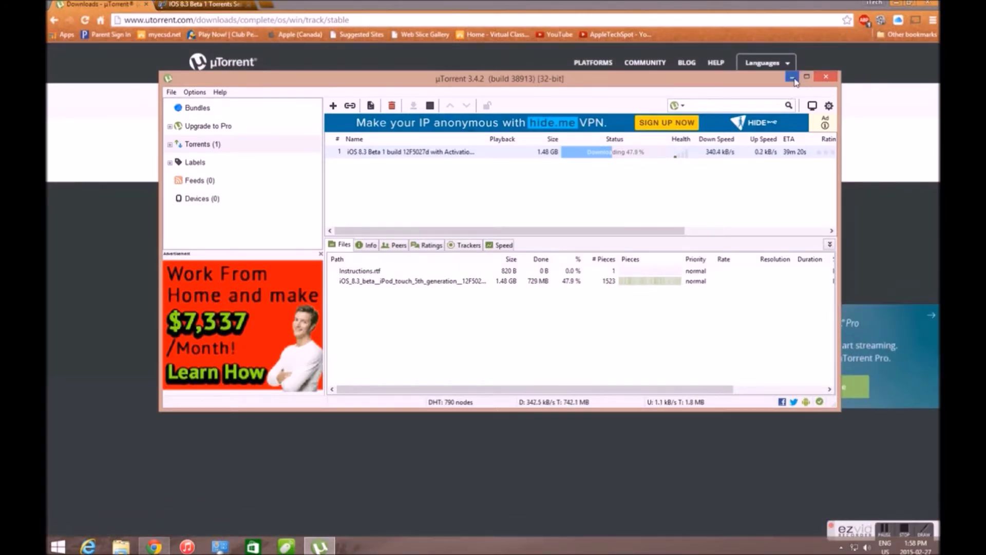
left_click(792, 78)
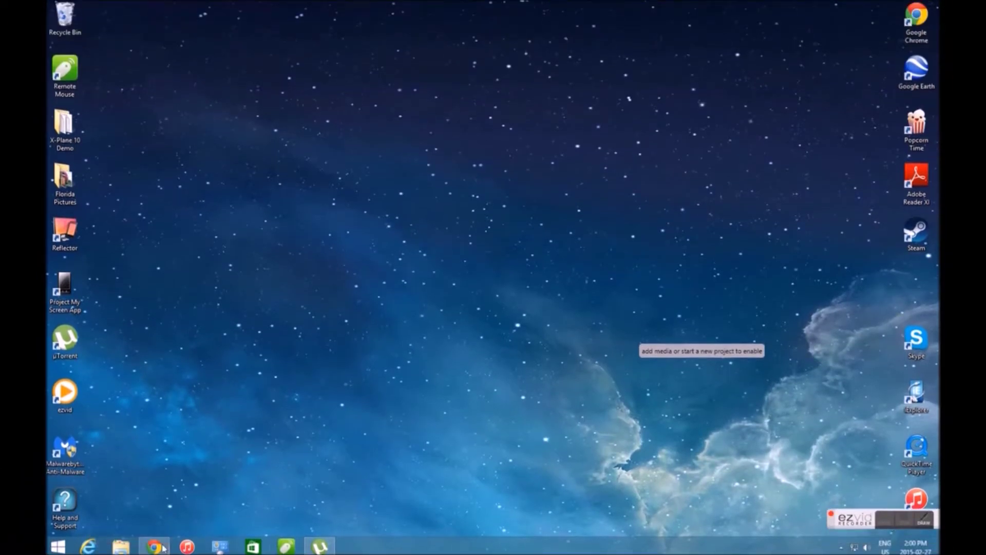
left_click(159, 548)
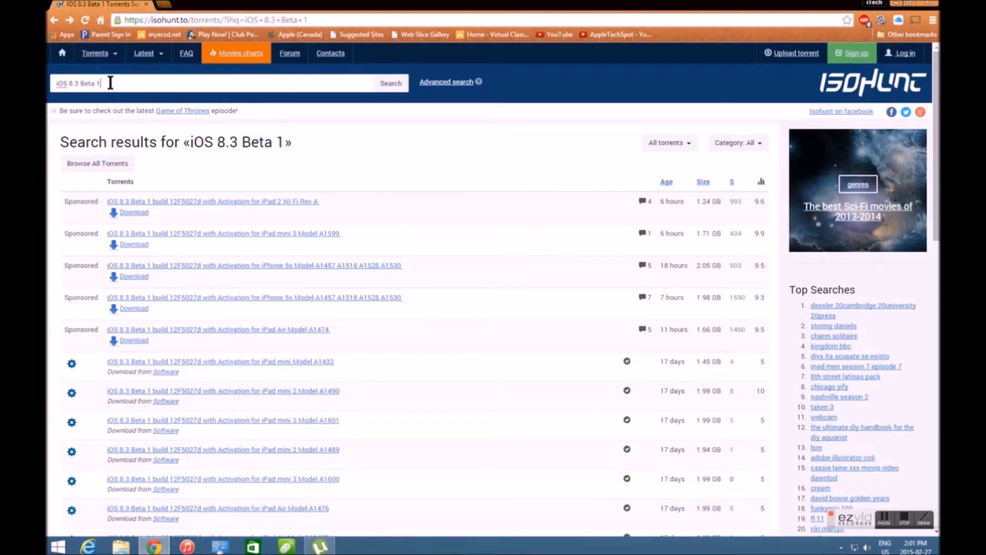
- Scroll the 'iOS 8.3 Beta 1' results past the sponsored torrents to the iPod touch 5th generation entry
scroll(144, 217, "down", 1)
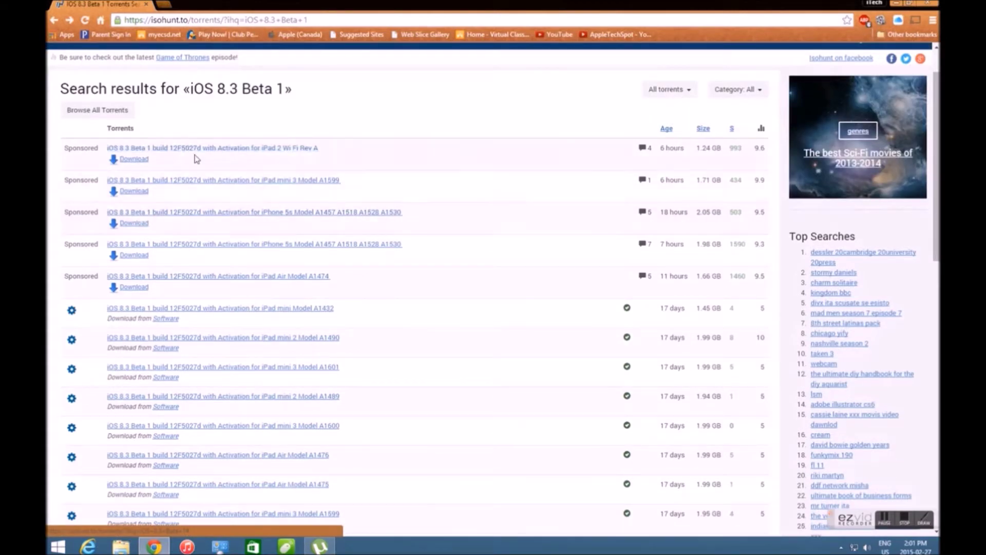
scroll(193, 308, "down", 2)
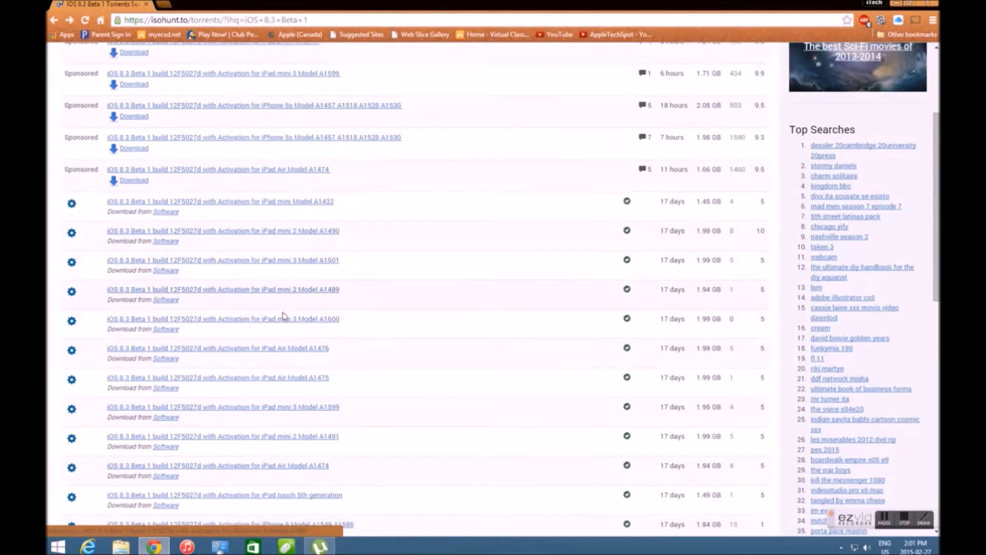
scroll(73, 177, "up", 1)
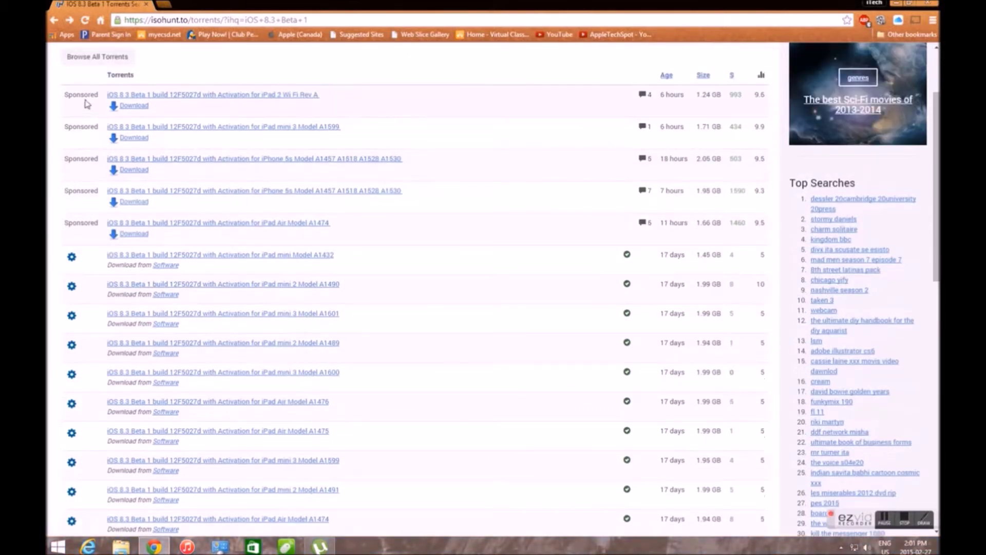
mouse_move(86, 102)
left_mouse_down()
mouse_move(87, 232)
mouse_move(200, 203)
left_mouse_up()
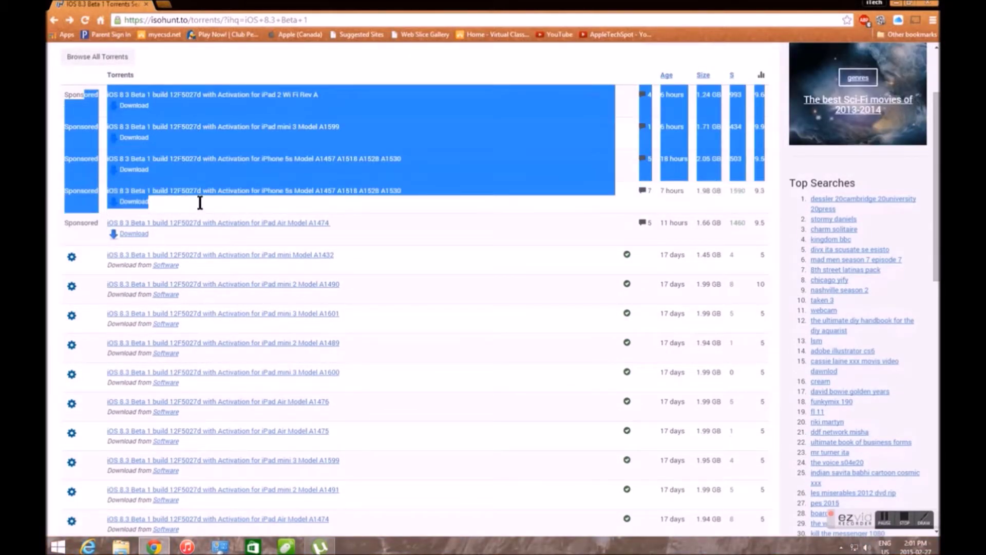
left_click(47, 268)
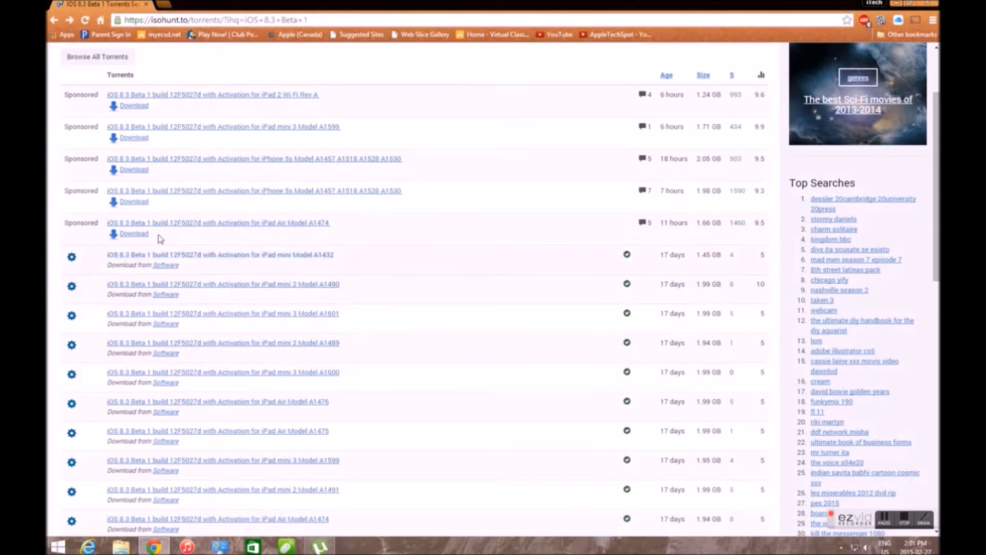
scroll(259, 264, "down", 4)
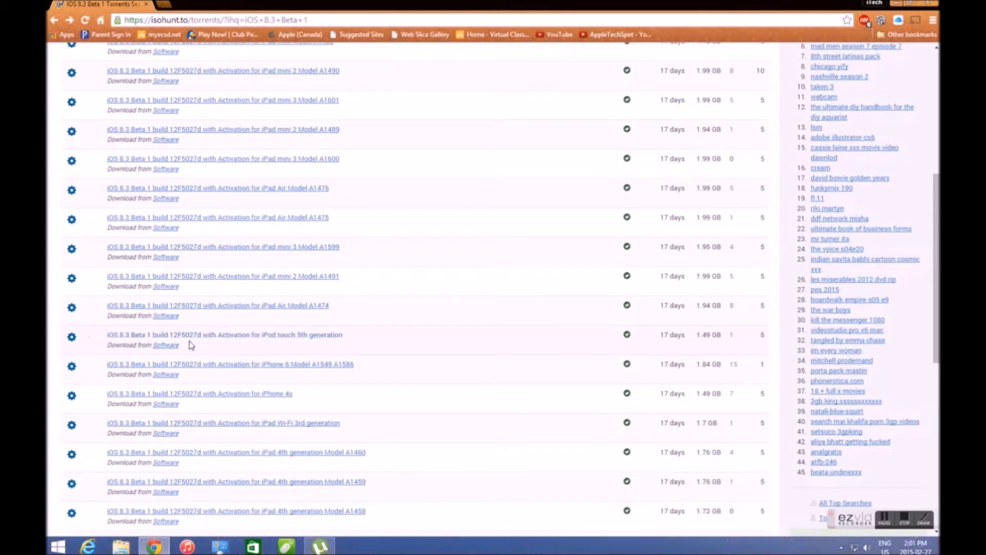
- Download the iPod touch 5th generation build 12F5027d torrent and load it into µTorrent, declining duplicate trackers
left_click(279, 338)
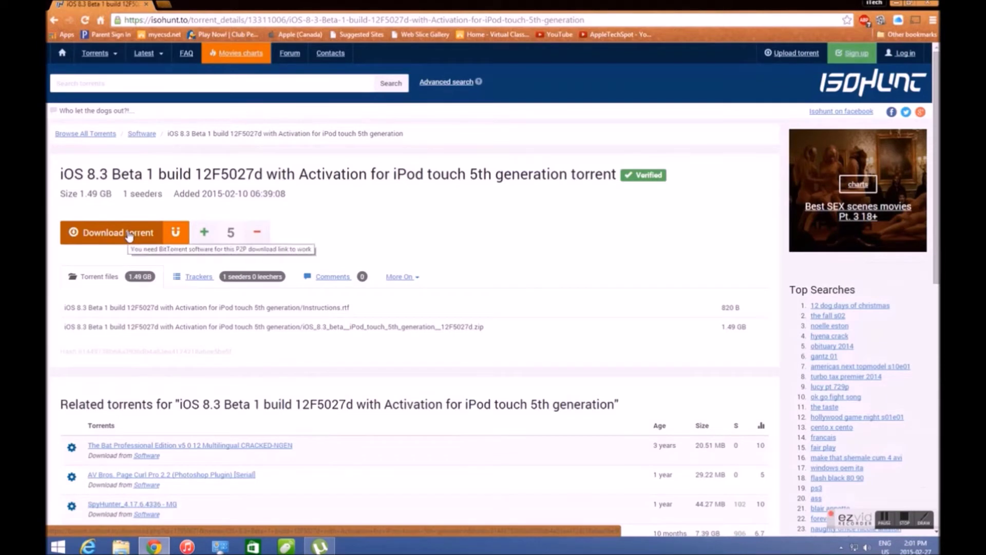
left_click(130, 235)
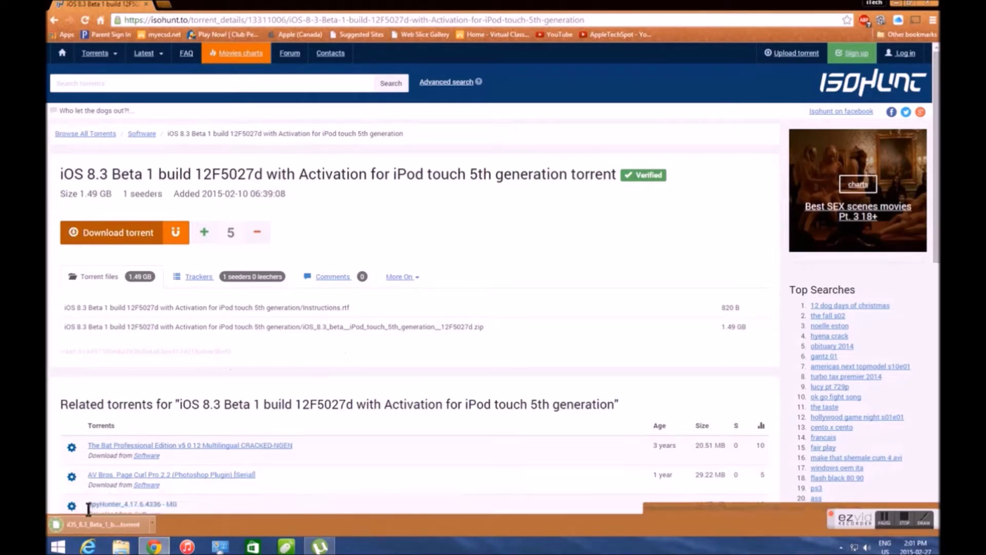
left_click(106, 524)
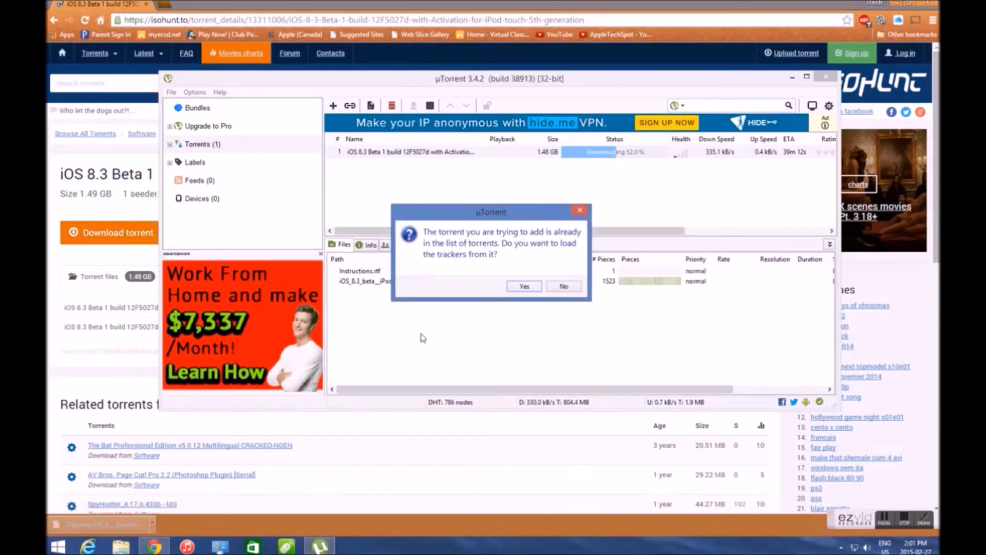
left_click(563, 287)
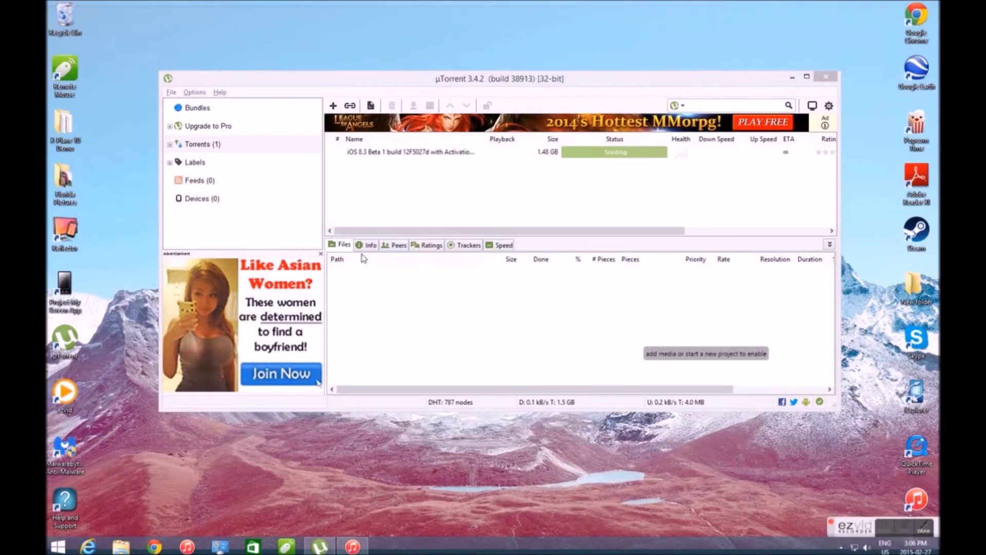
- Open the iOS 8.3 torrent's containing folder from µTorrent, continuing past the Plus upgrade warning
right_click(478, 153)
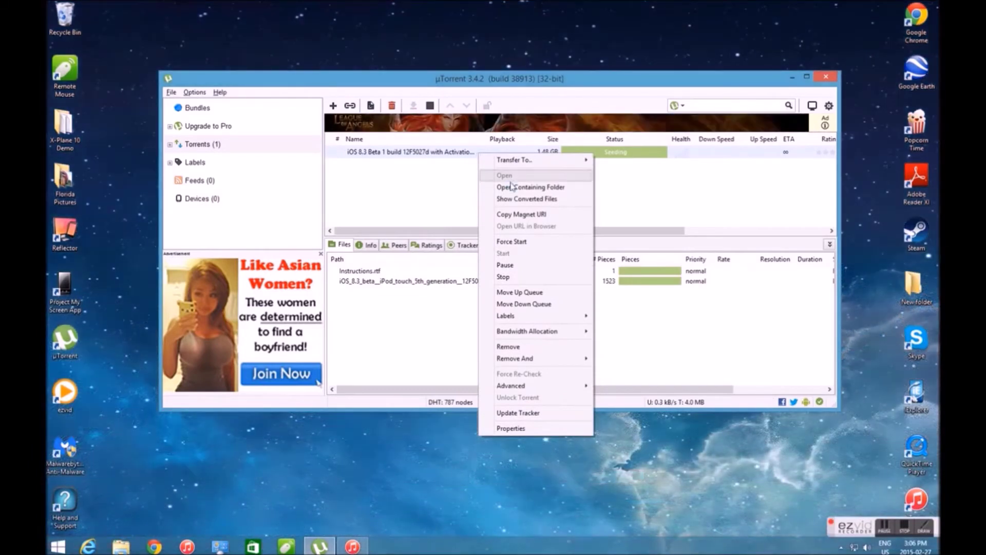
left_click(525, 190)
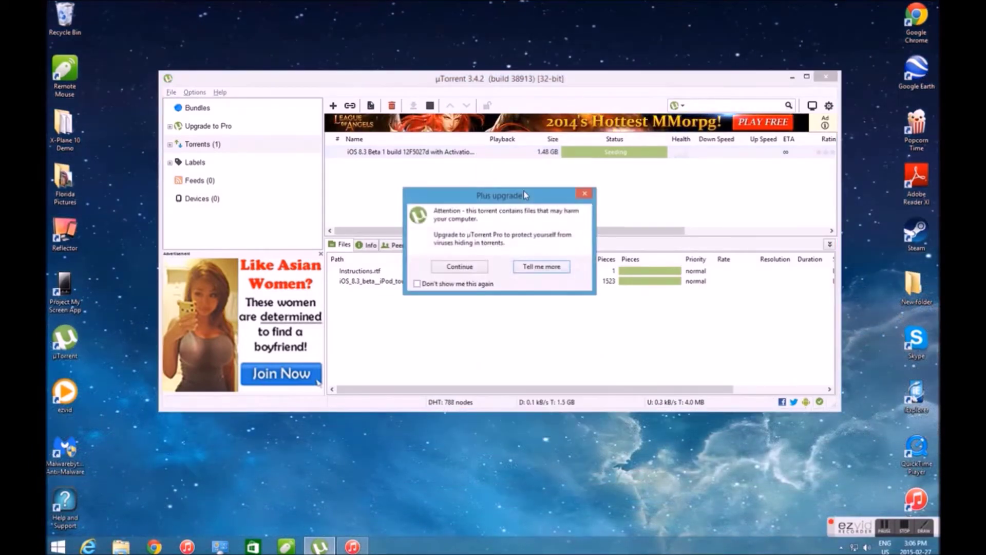
left_click(463, 270)
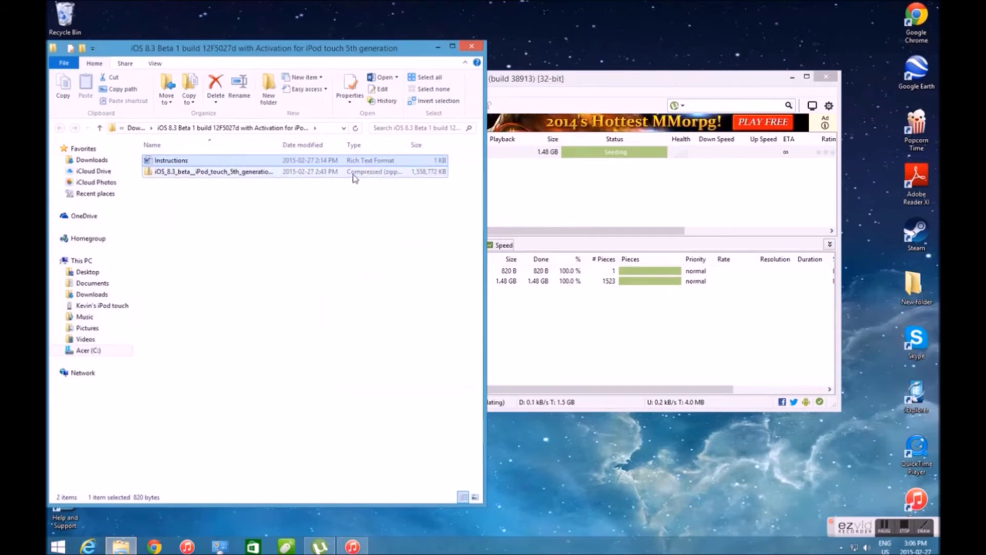
- Extract all files from the iOS 8.3 beta iPod touch zip into its suggested folder
left_click(354, 177)
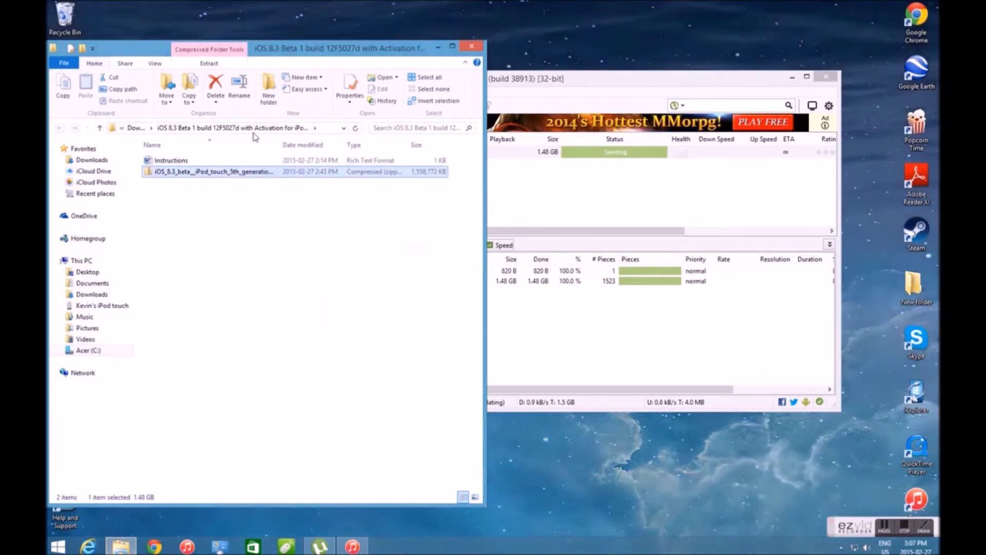
left_click(209, 64)
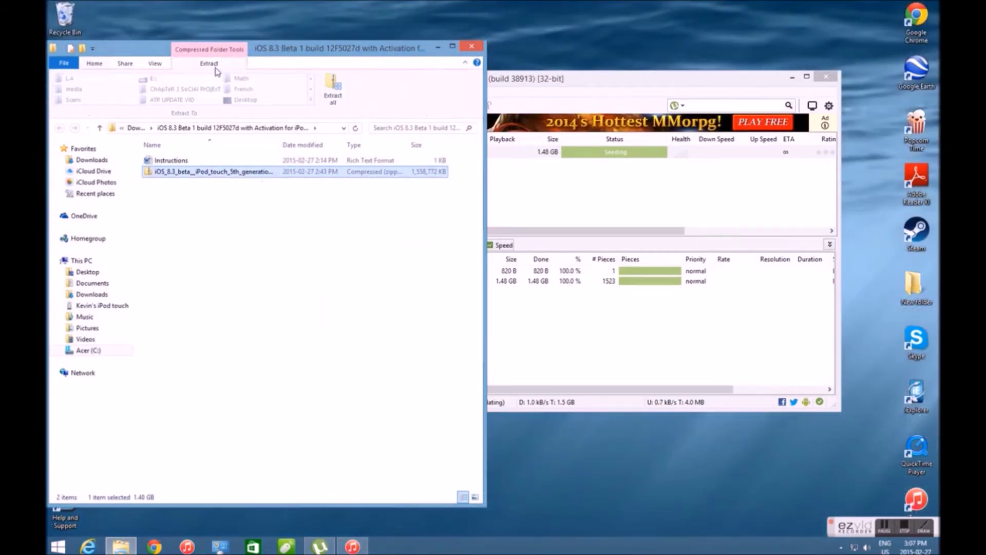
left_click(343, 92)
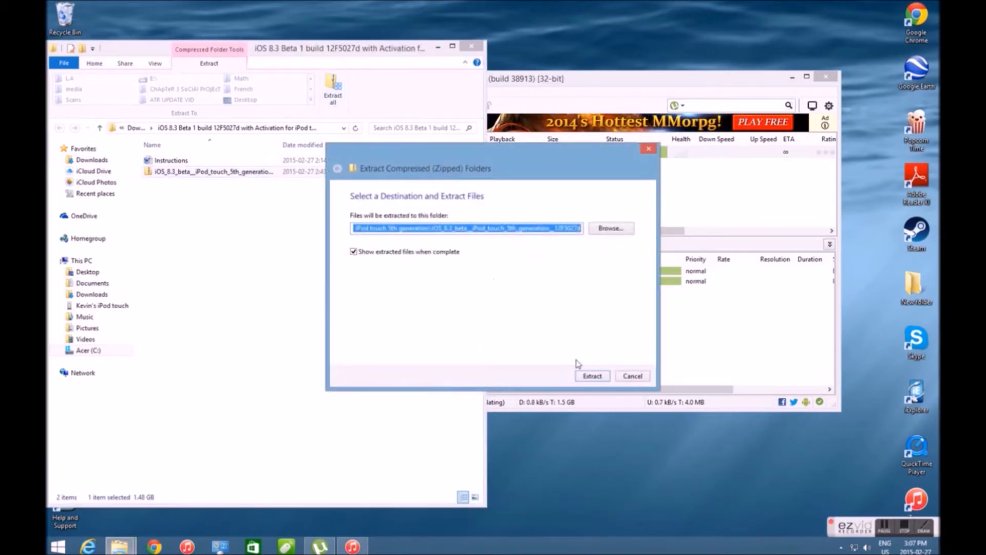
left_click(591, 377)
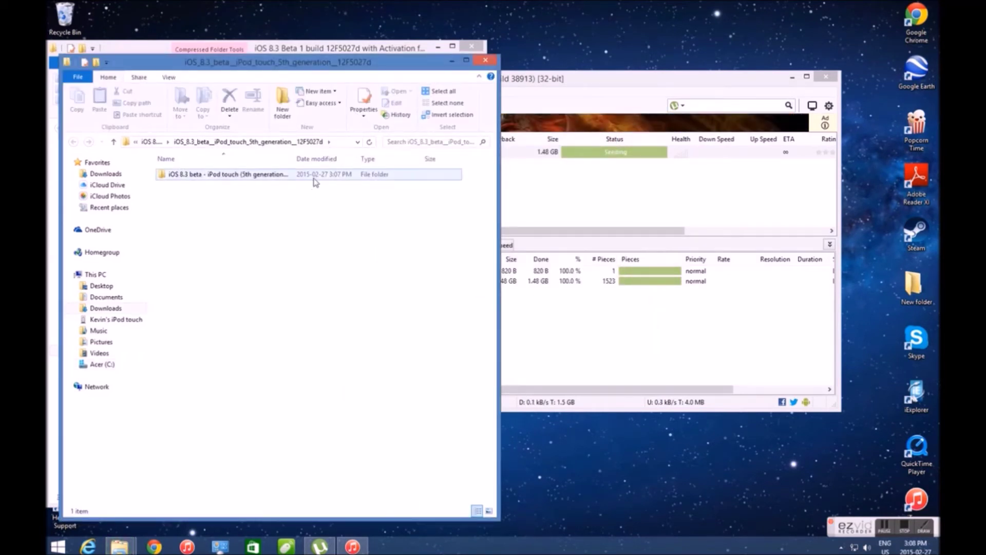
- Minimize the torrent folder and µTorrent windows, then open the extracted iOS 8.3 beta iPod touch folder
left_click(438, 46)
left_click_drag(433, 62, 612, 51)
left_click(812, 104)
left_click(793, 76)
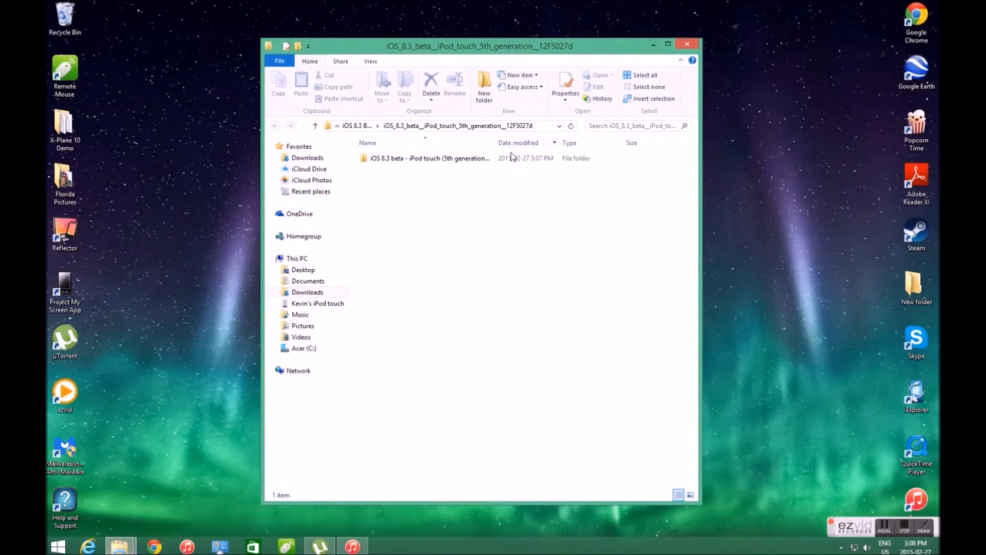
double_click(475, 163)
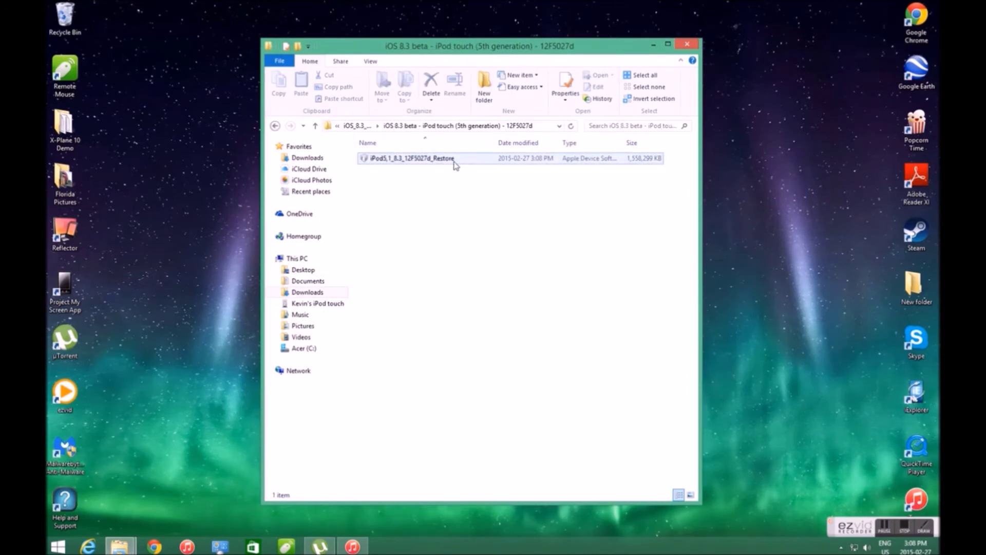
- Rename the Restore firmware file to iPod5,1_8.3_12F5027d_Restore.ipsw
right_click(462, 162)
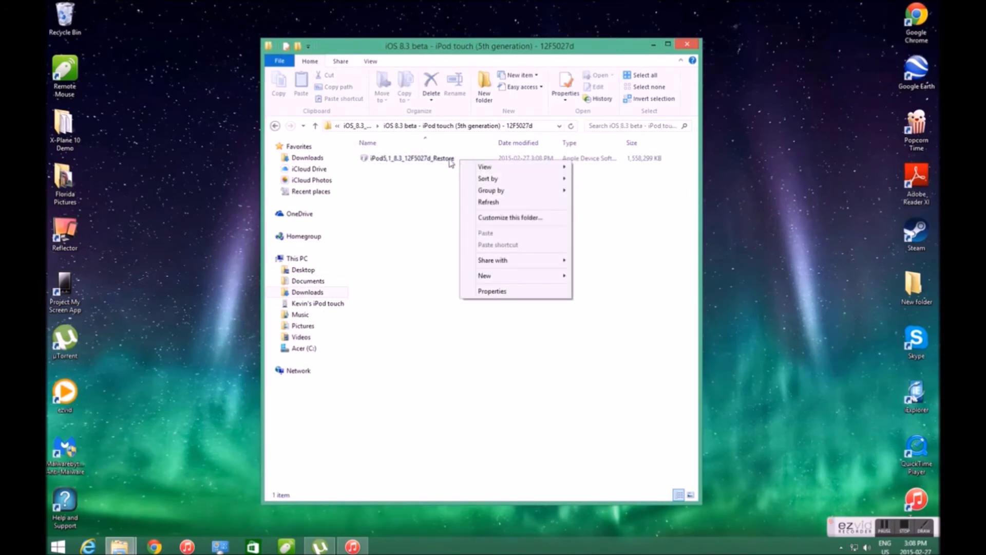
left_click(451, 163)
right_click(474, 163)
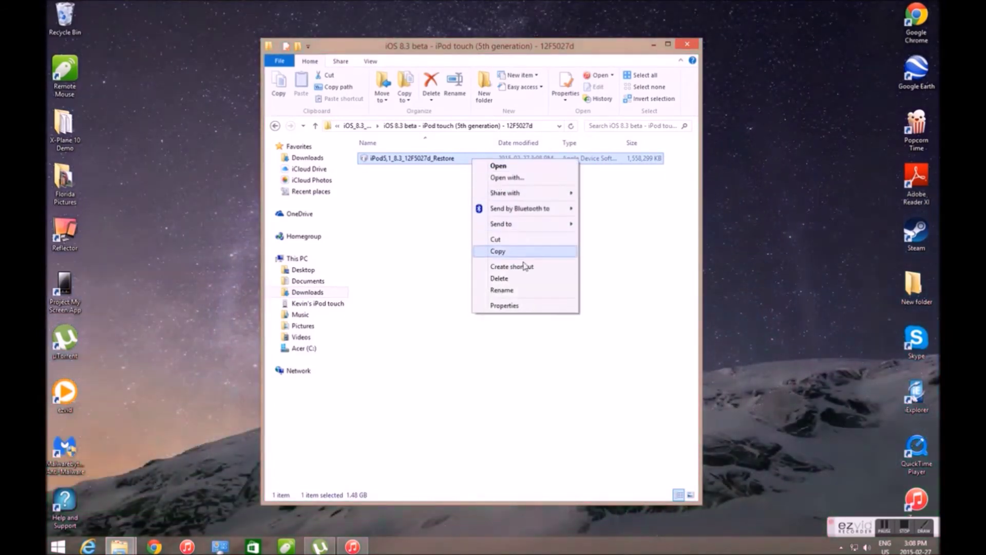
left_click(491, 288)
left_click(460, 158)
type(".ipsw")
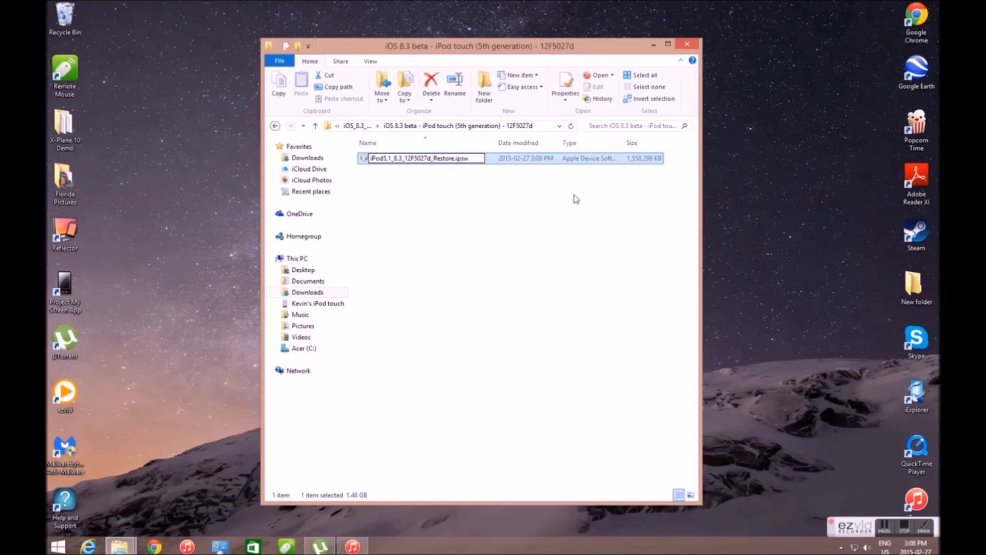
left_click(576, 199)
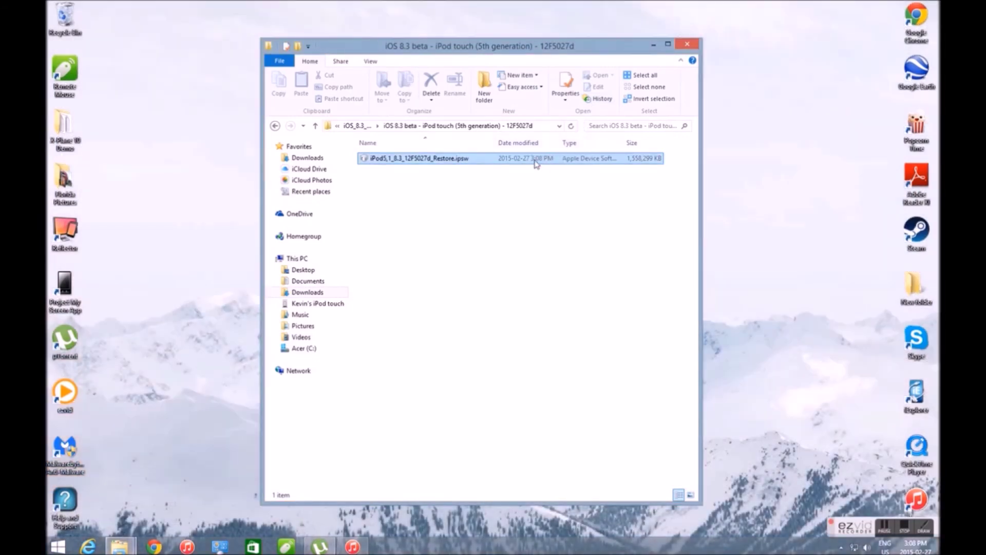
- Move the .ipsw file onto the desktop and close the folder window
left_click(526, 163)
left_click_drag(526, 164, 745, 120)
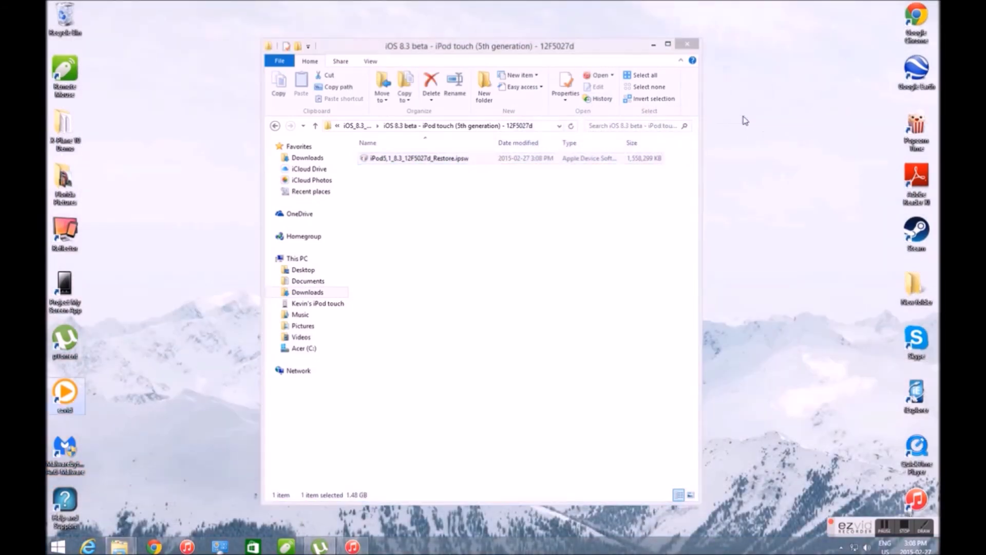
left_click(678, 45)
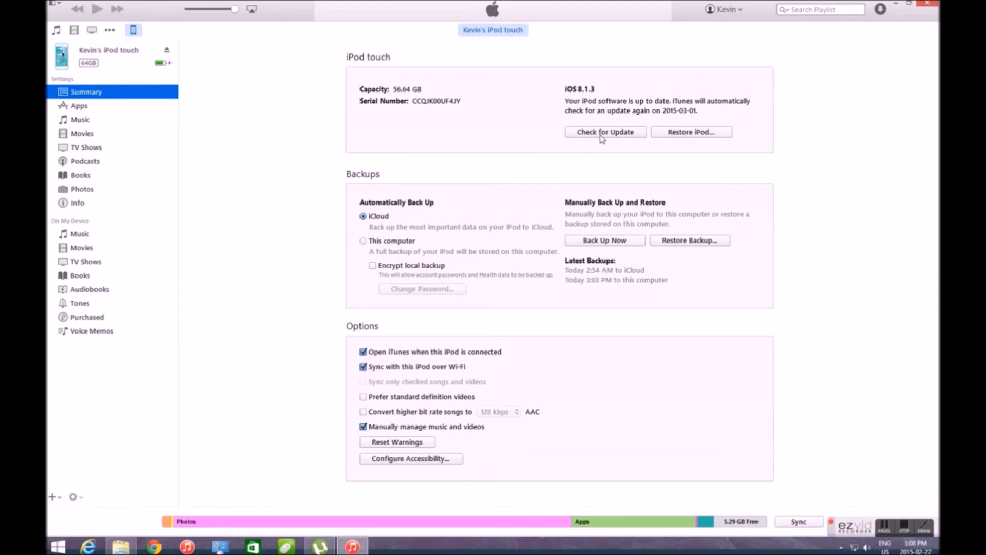
- Update the iPod touch in iTunes using iPod5,1_8.3_12F5027d_Restore.ipsw from the desktop, confirming iOS 8.3
left_click(602, 134, "shift")
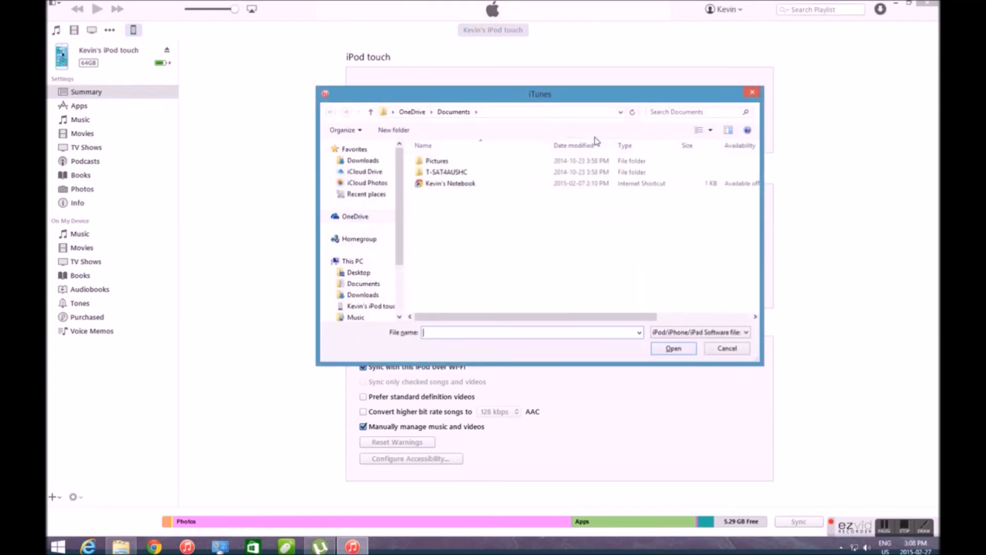
left_click(368, 274)
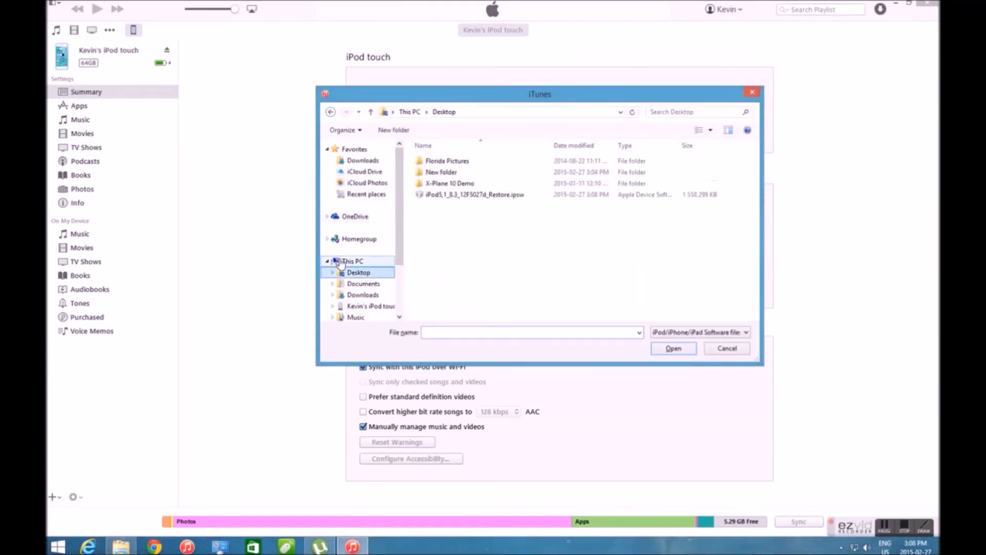
left_click(510, 197)
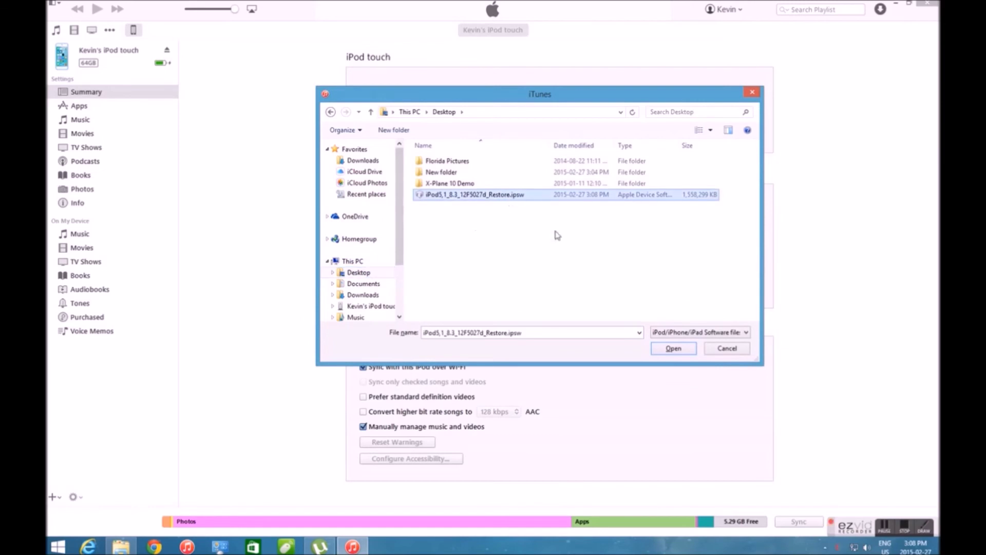
left_click(658, 352)
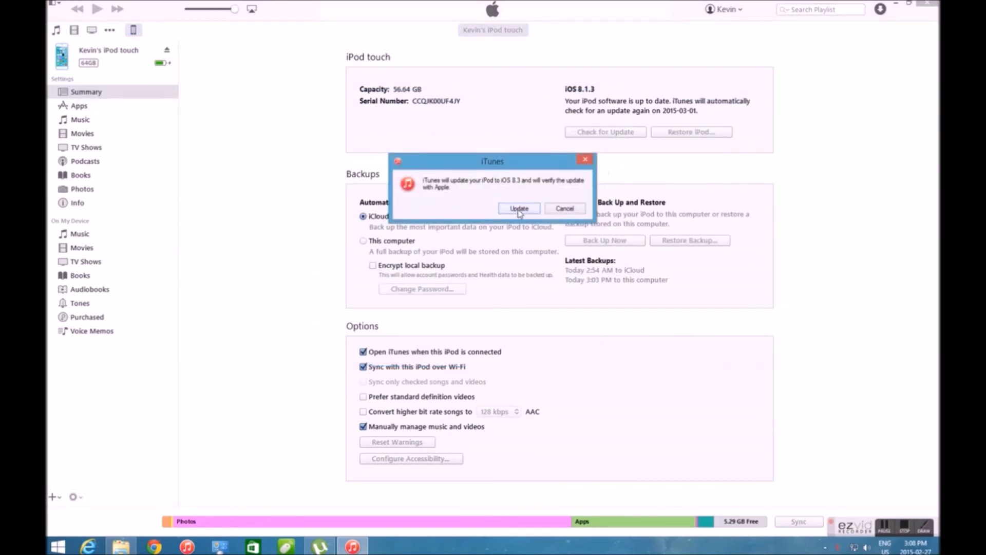
left_click(519, 209)
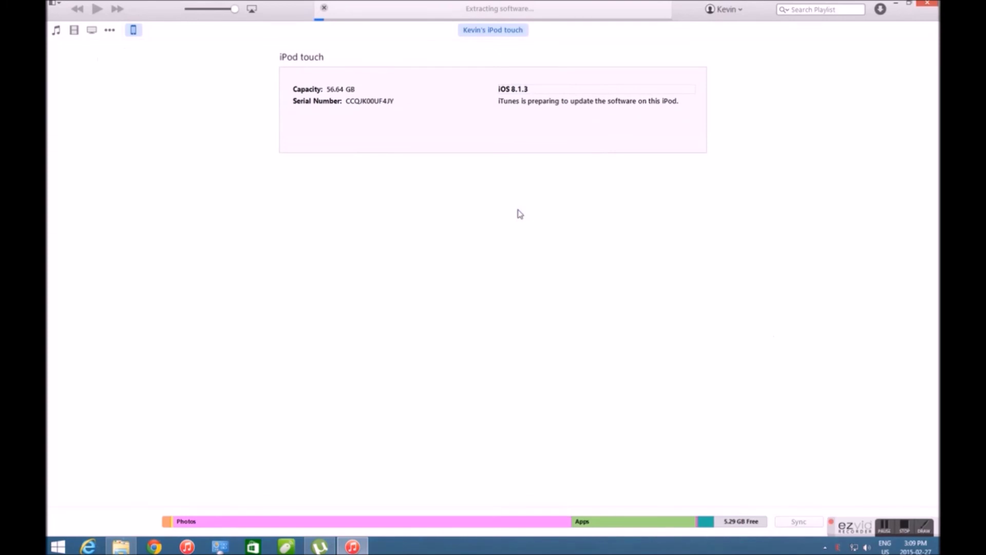